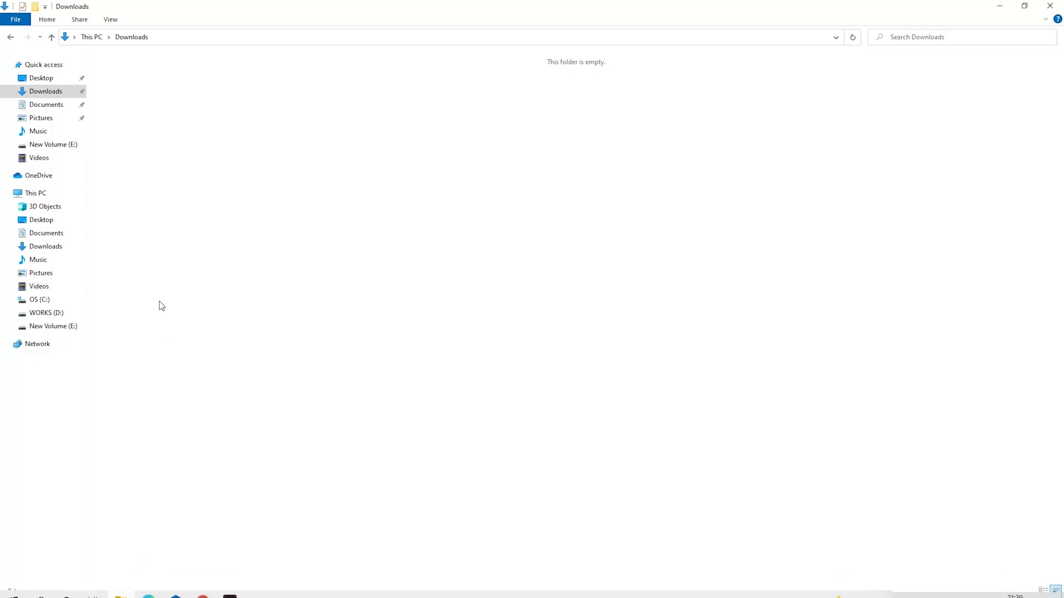
# Create a new folder named 'Miner' inside the Downloads folder.
pyautogui.rightClick(195, 220)
pyautogui.moveTo(248, 368)
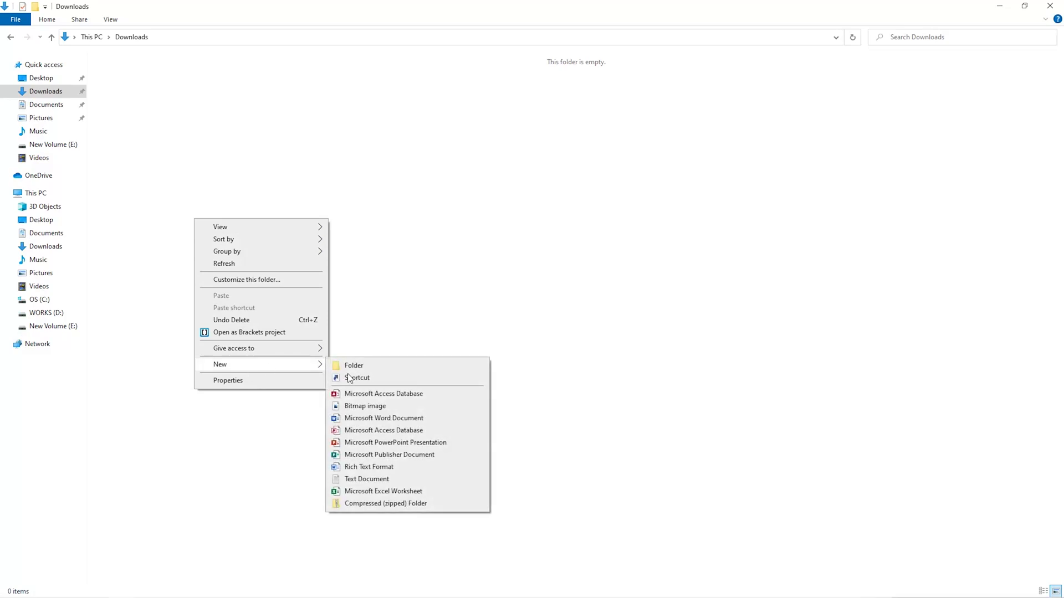
pyautogui.click(378, 368)
pyautogui.write('Miner')
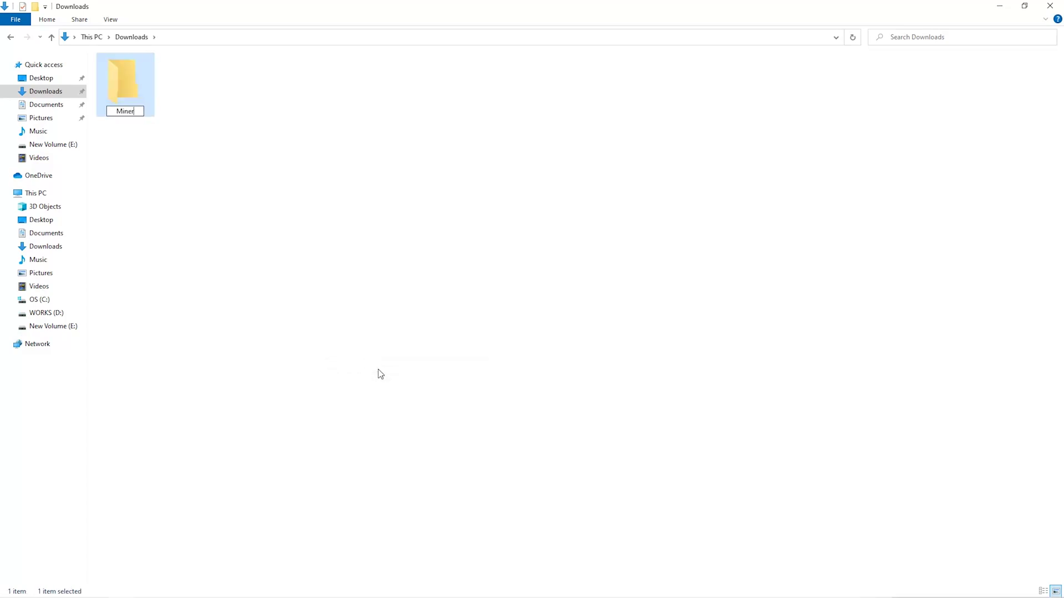
pyautogui.press('Return')
# Launch Windows Security from the Start search.
pyautogui.press('super')
pyautogui.write('wind')
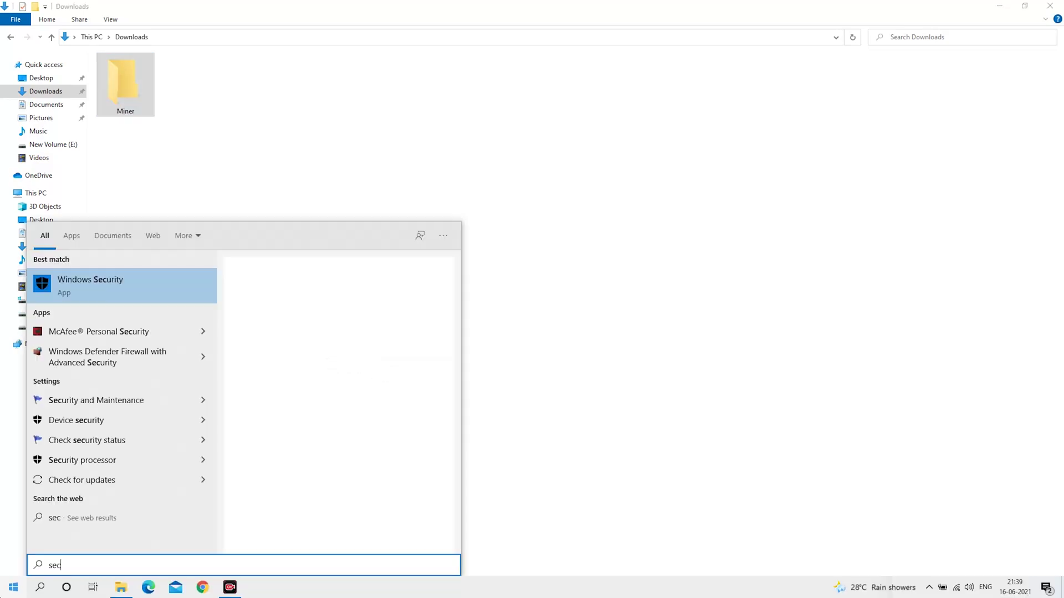
pyautogui.press('Return')
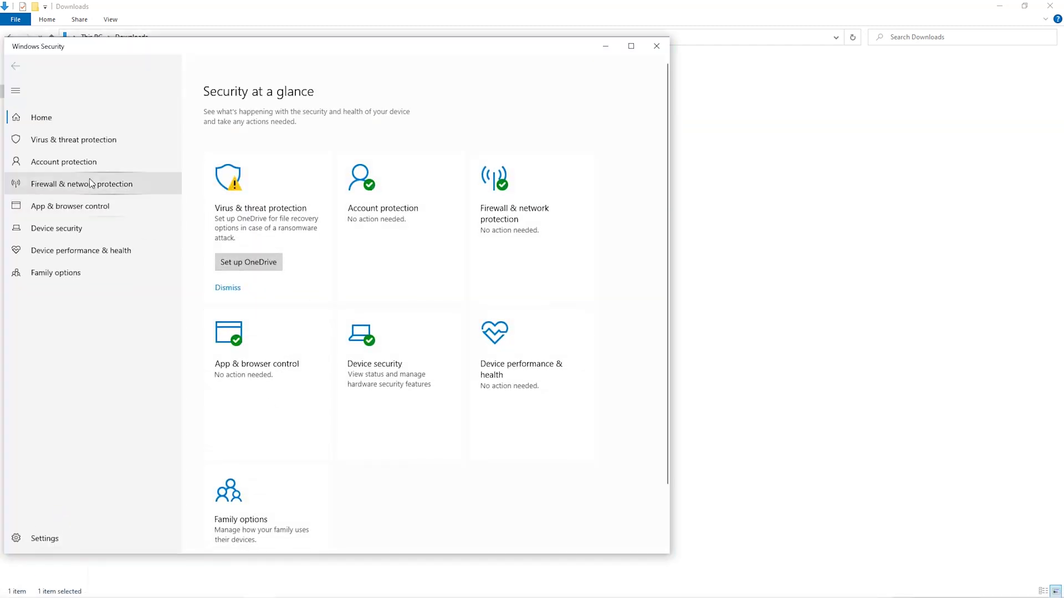
# Navigate to Virus & threat protection settings > Exclusions and begin adding a new exclusion.
pyautogui.click(82, 136)
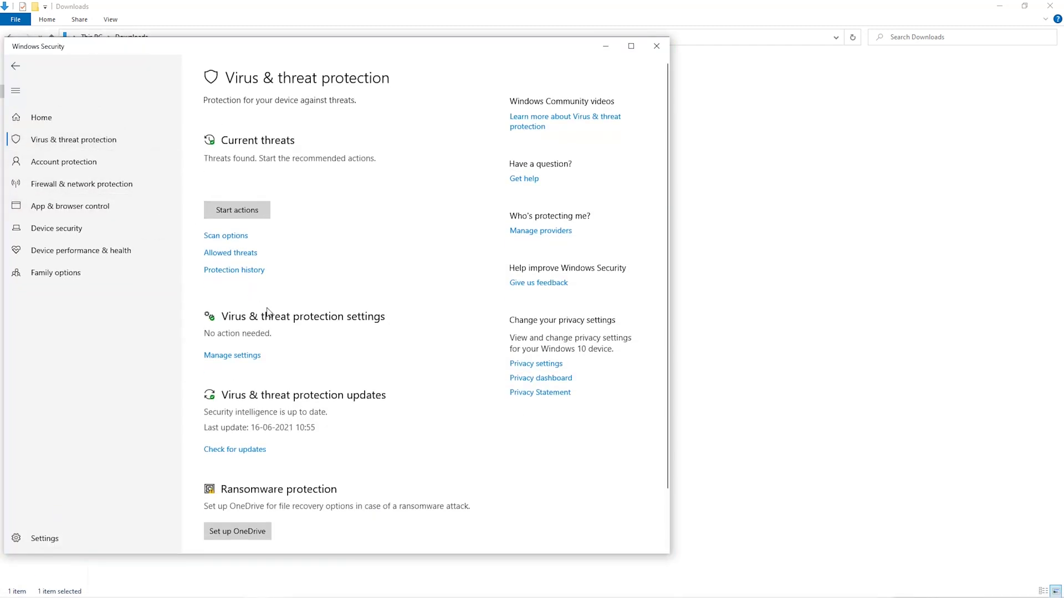
pyautogui.scroll(-2, 266, 309)
pyautogui.click(252, 291)
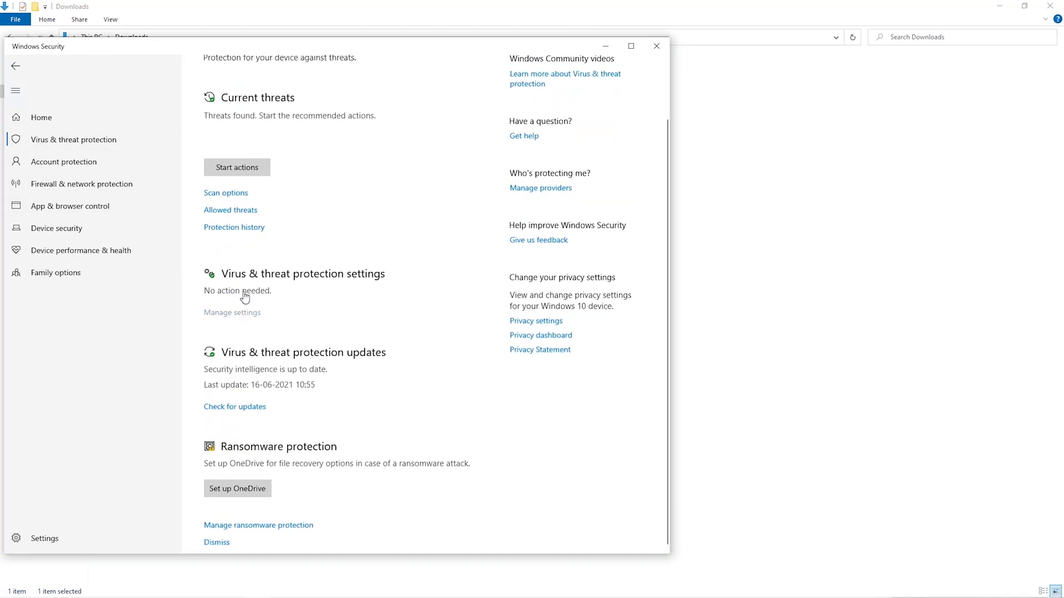
pyautogui.scroll(-5, 264, 369)
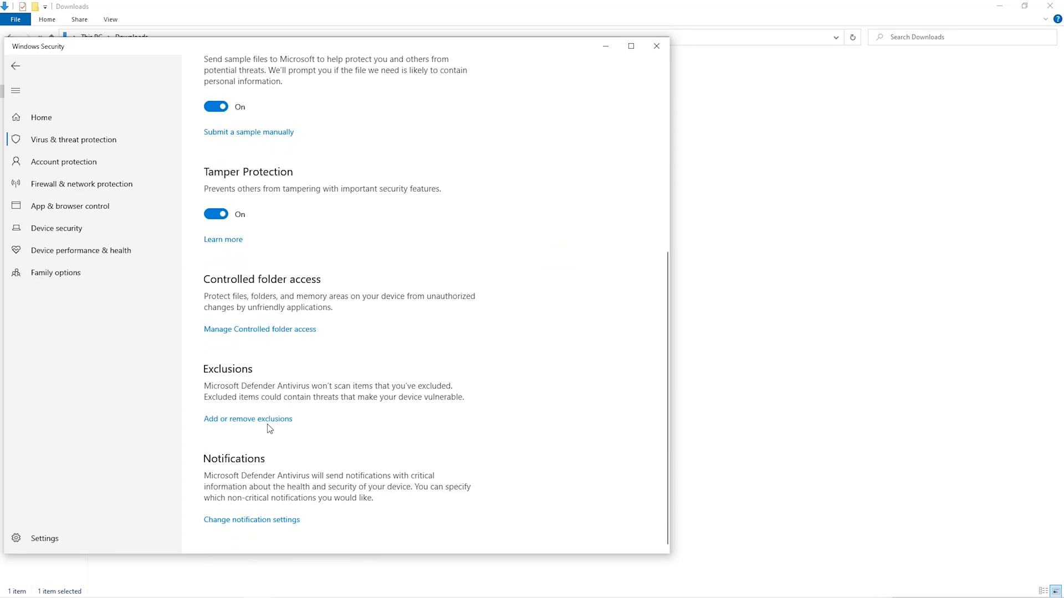
pyautogui.click(266, 420)
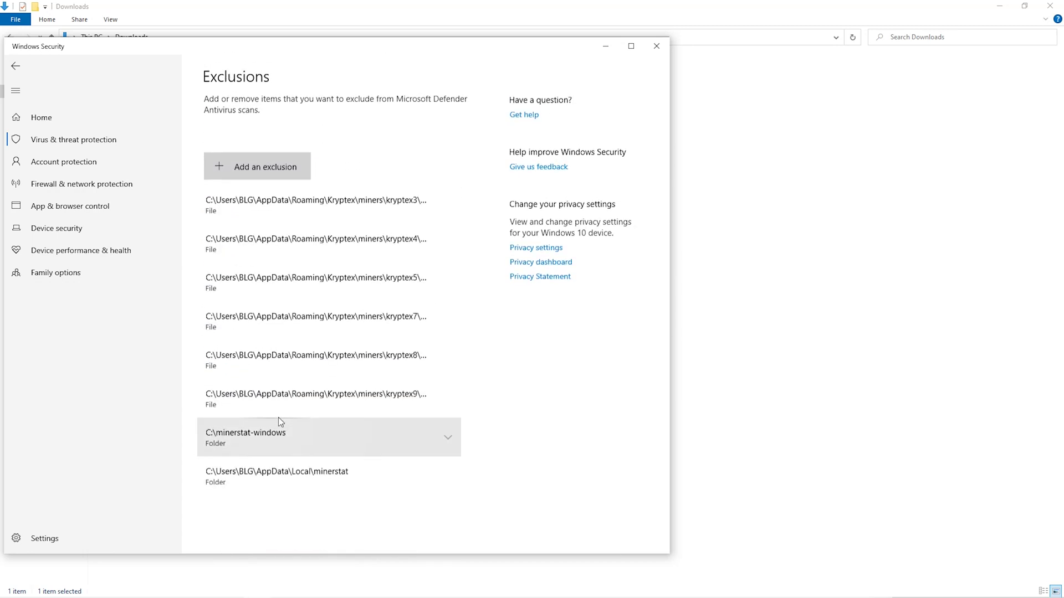
pyautogui.click(283, 169)
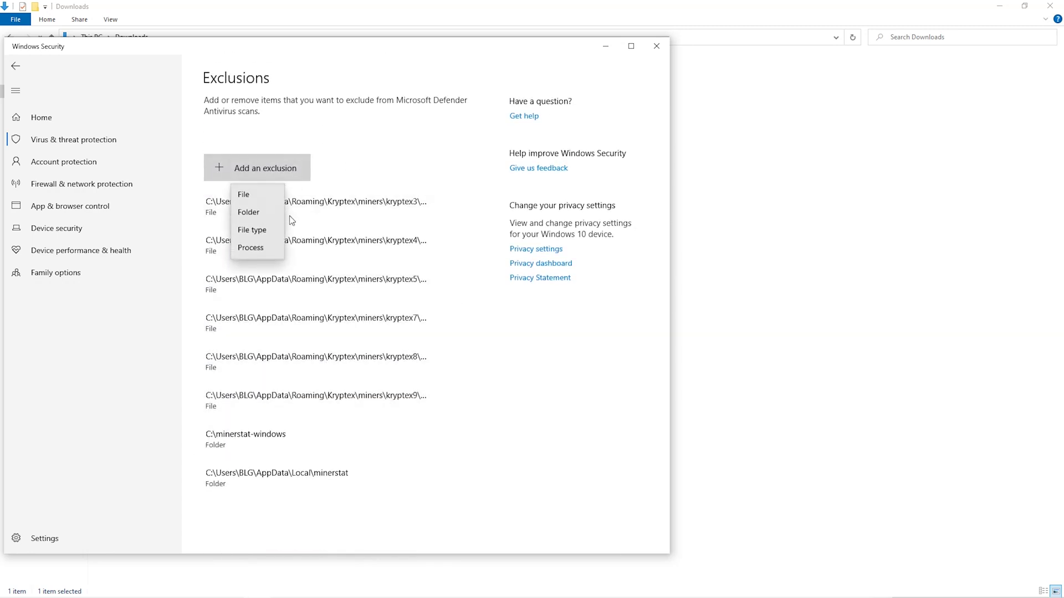
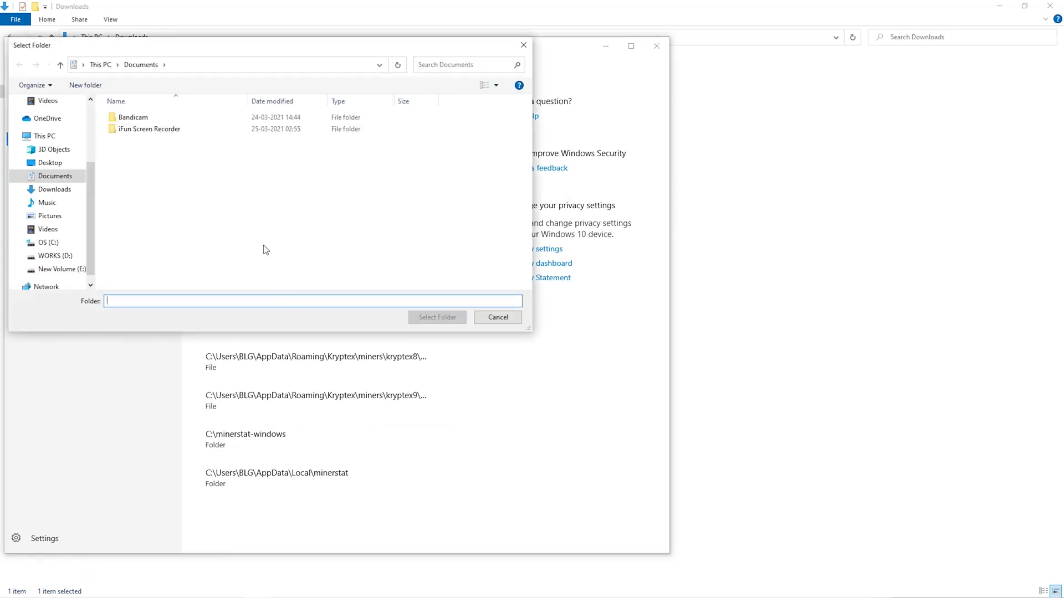
# Choose the Downloads\Miner folder as the Windows Security exclusion.
pyautogui.click(68, 204)
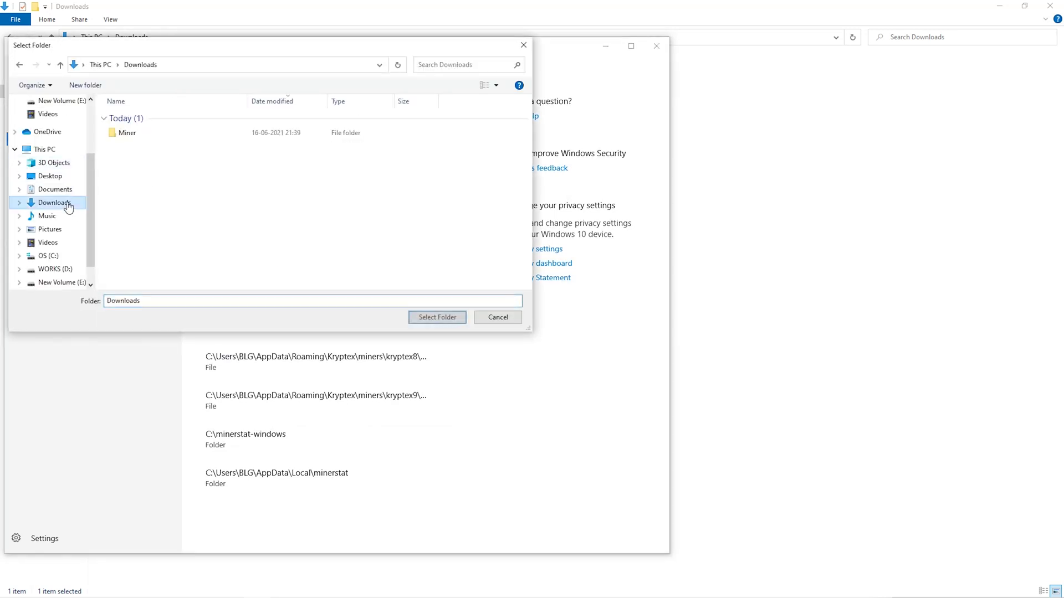
pyautogui.click(310, 136)
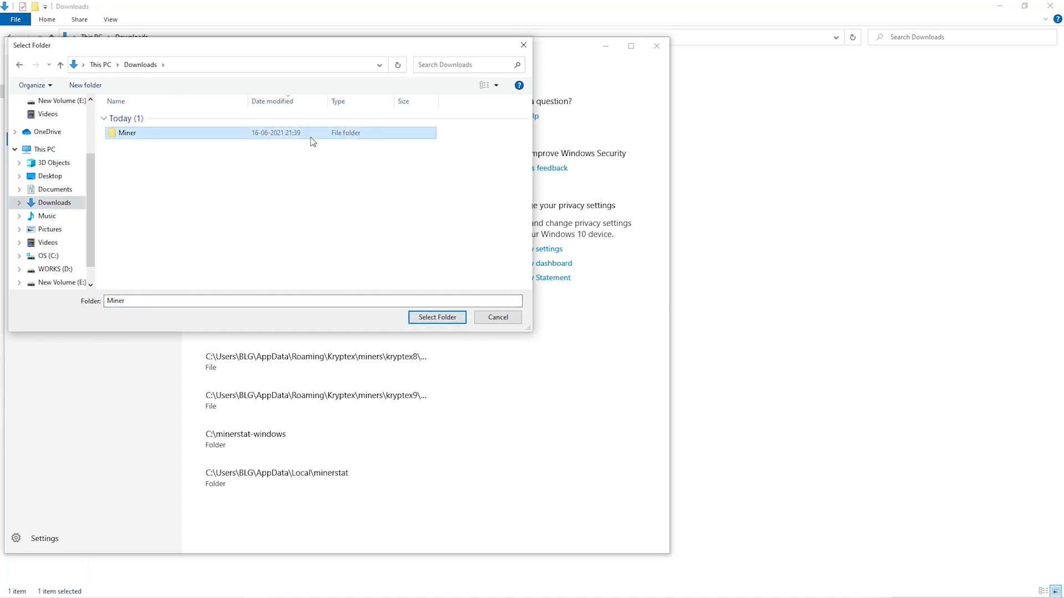
pyautogui.click(436, 317)
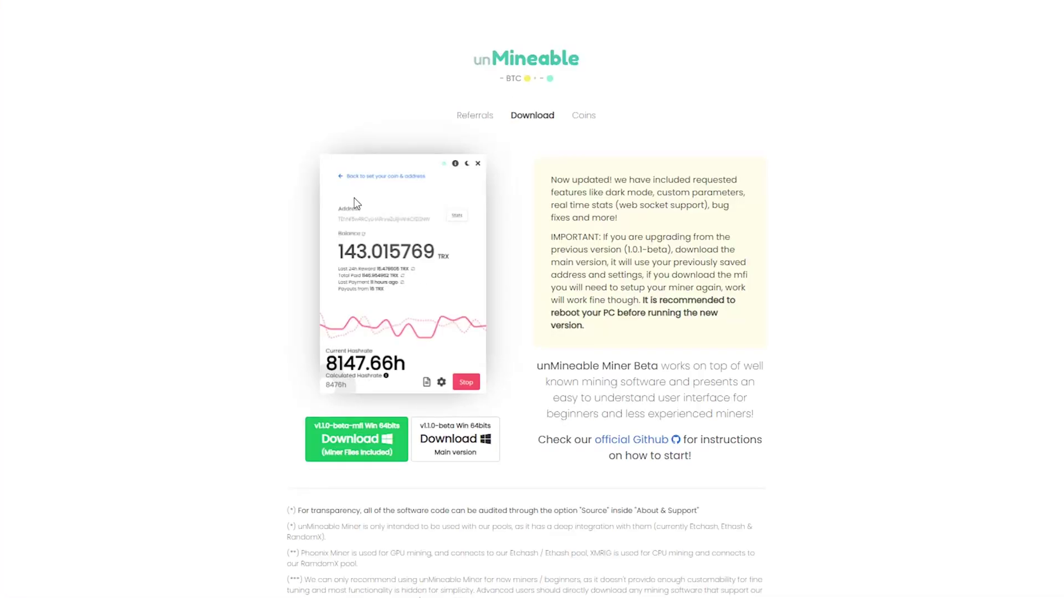
# Download the unMineable.Miner.1.1.0-beta-mfi zip and save it into Downloads\Miner.
pyautogui.click(366, 443)
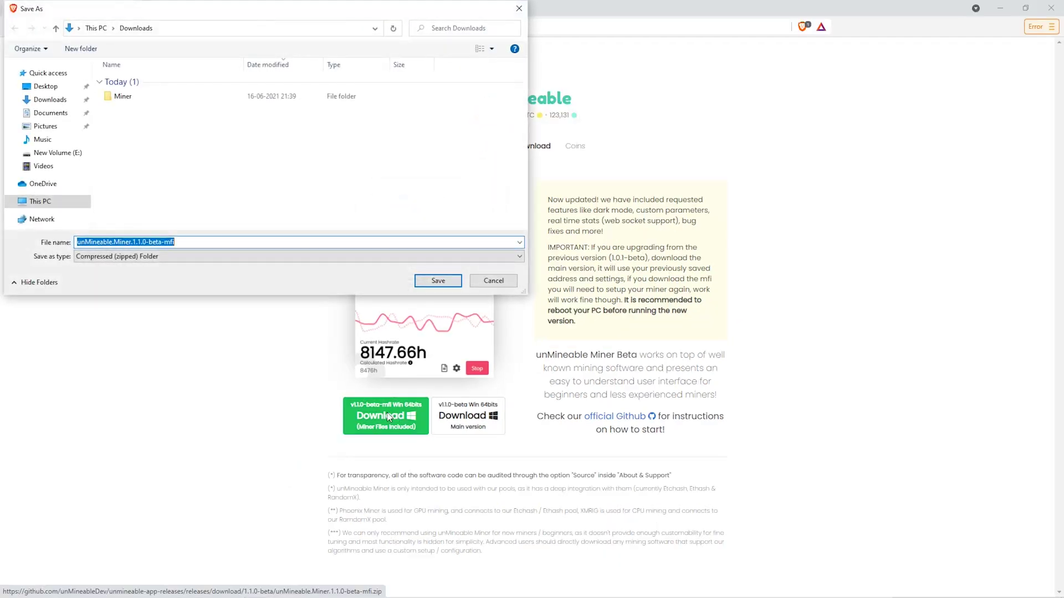
pyautogui.click(187, 97)
pyautogui.doubleClick(188, 98)
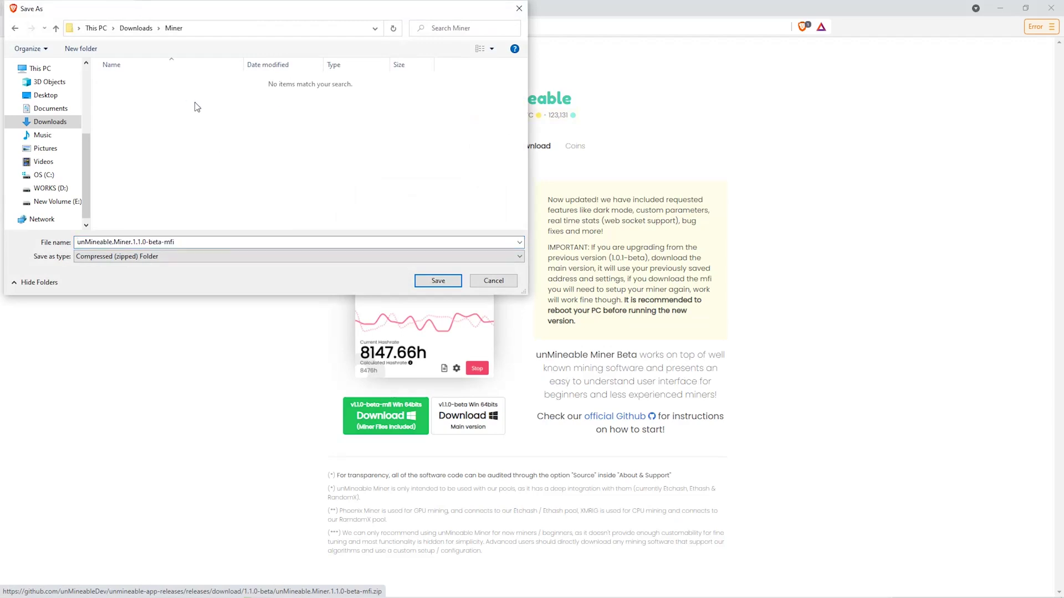
pyautogui.click(438, 281)
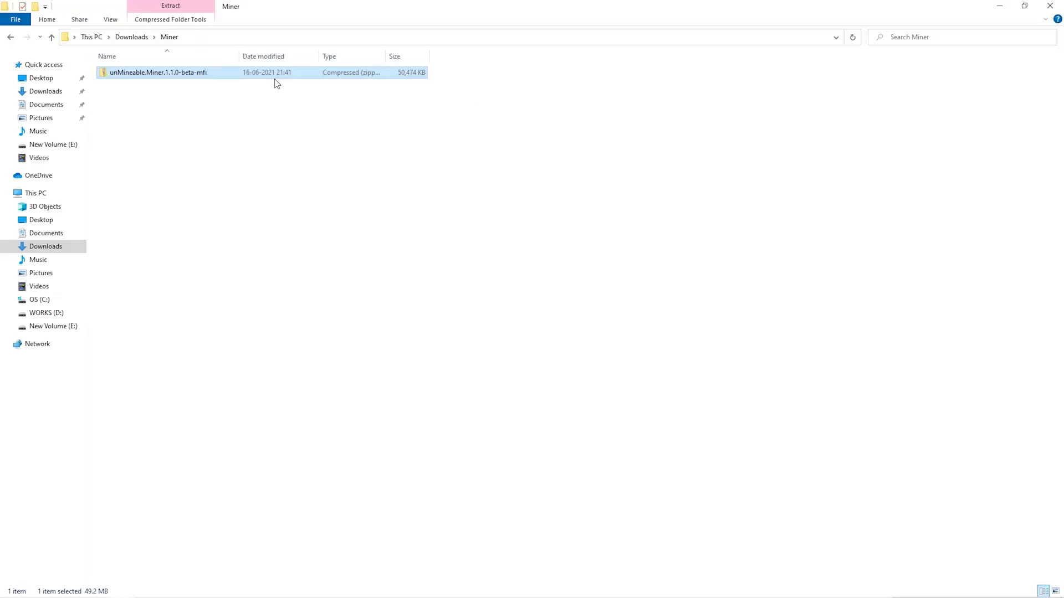
# Extract the miner zip in place with 7-Zip's Extract Here.
pyautogui.rightClick(273, 76)
pyautogui.moveTo(328, 148)
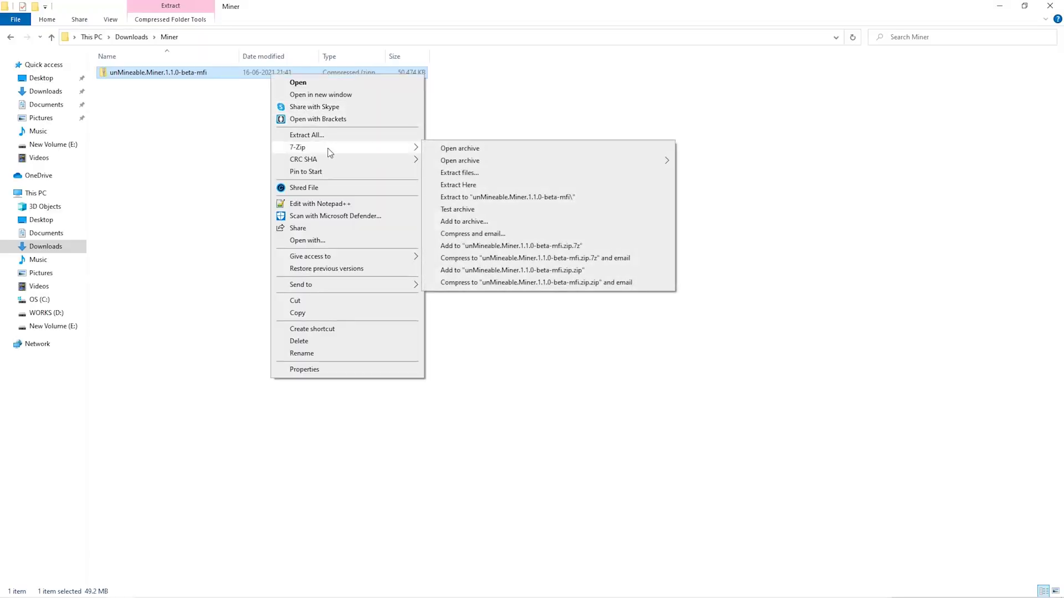
pyautogui.click(458, 186)
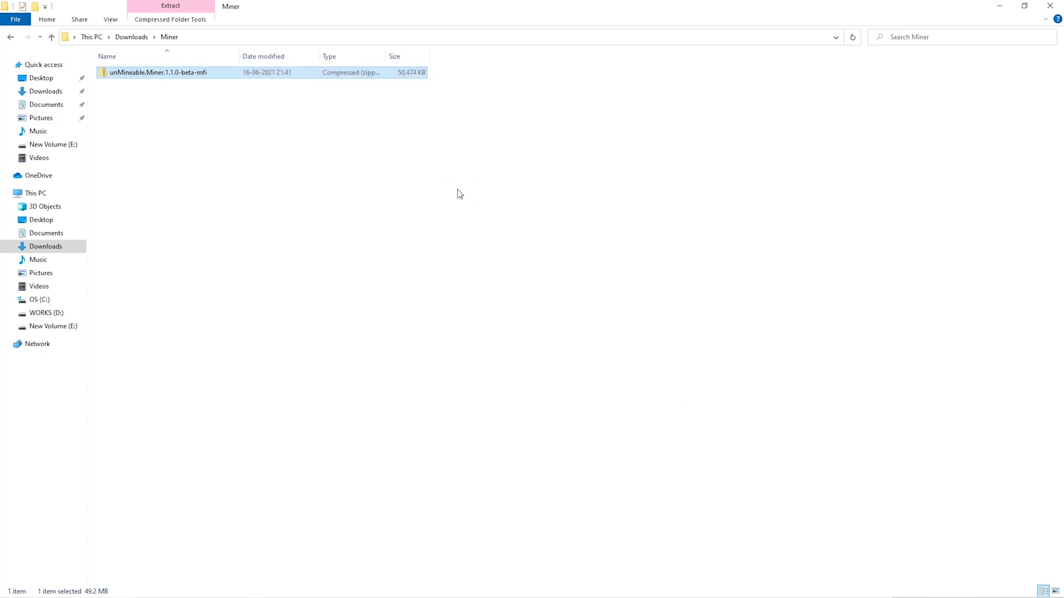
# Launch the extracted miner, pass the welcome screen, and pick Graphics Card (GPU) as hardware.
pyautogui.doubleClick(262, 73)
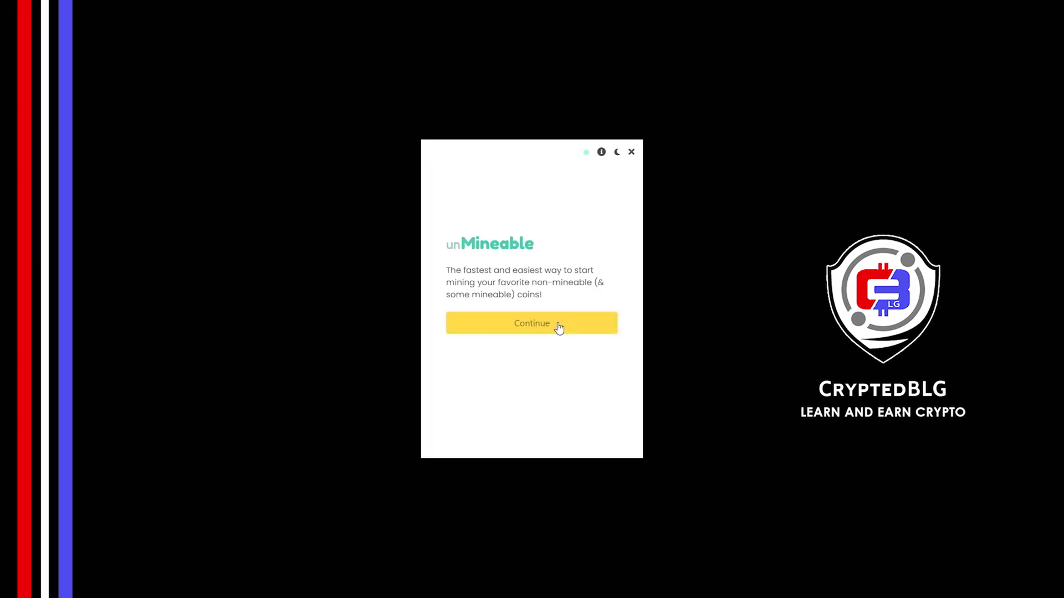
pyautogui.click(558, 328)
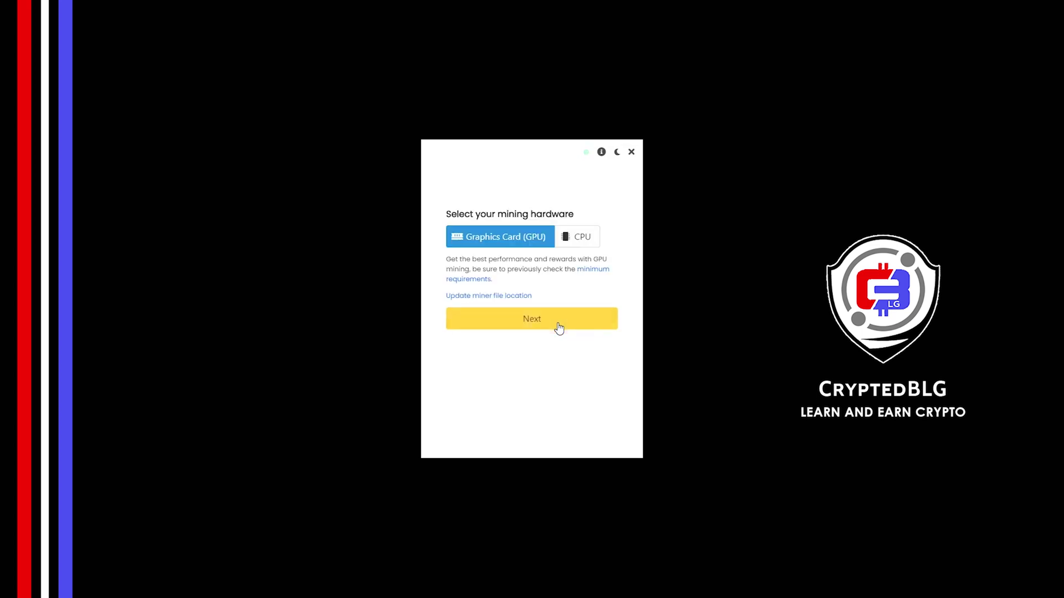
pyautogui.click(574, 244)
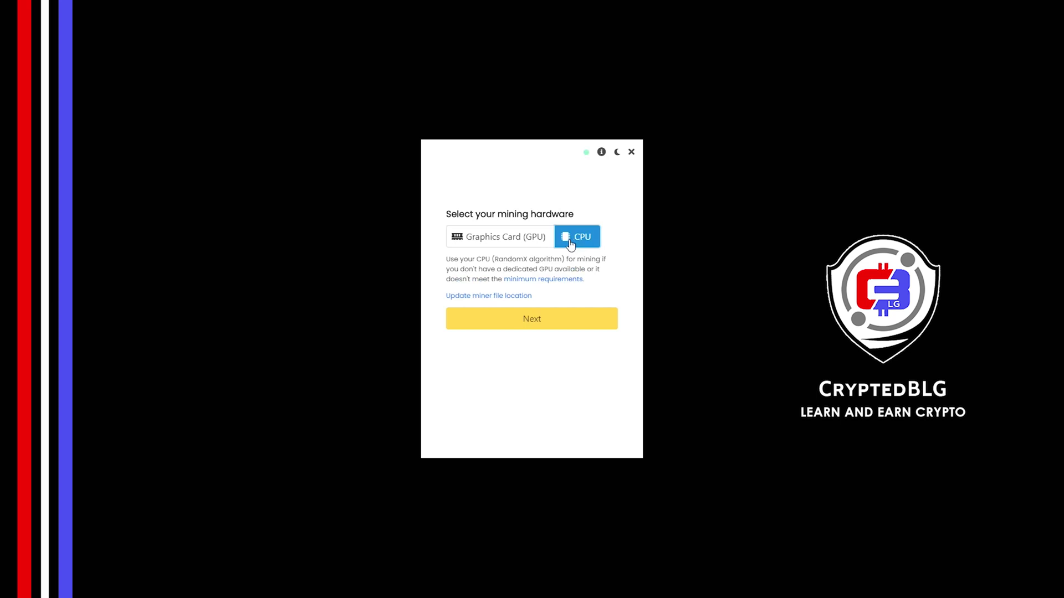
pyautogui.click(513, 245)
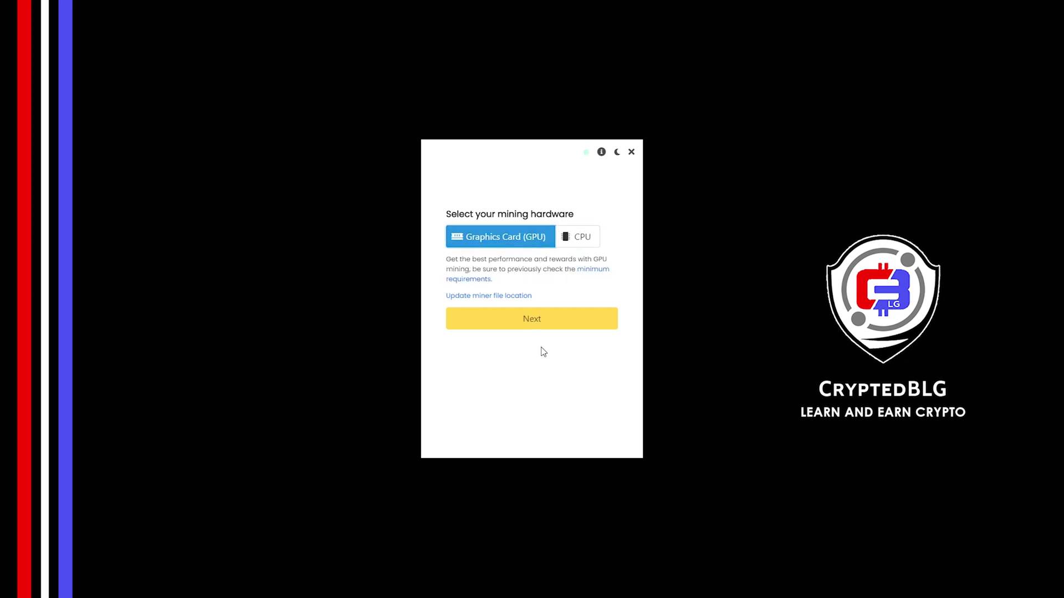
pyautogui.click(505, 324)
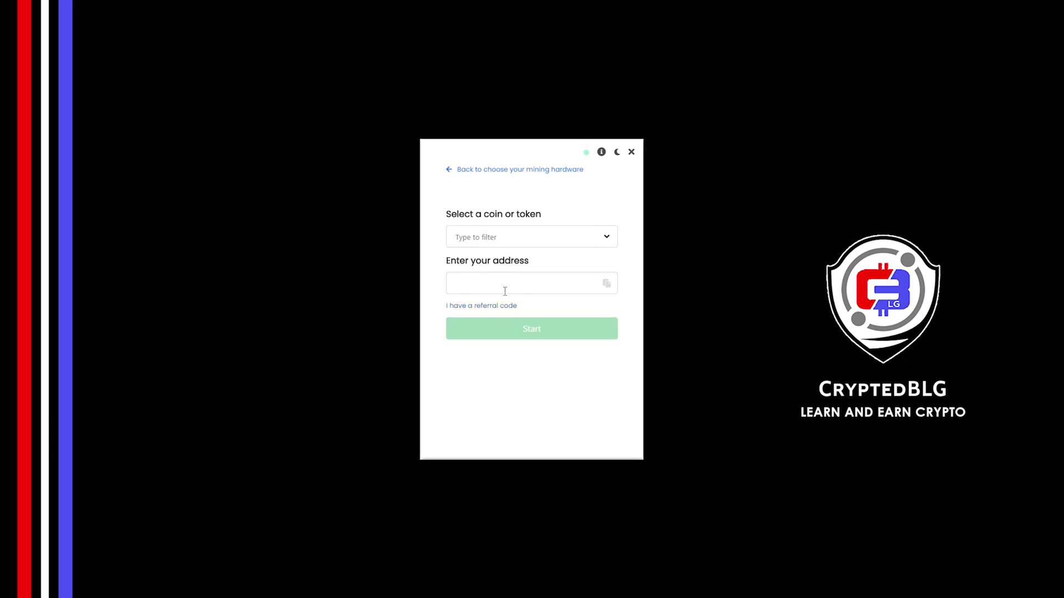
# Select Klever (KLV) as the coin, paste the wallet address, and start mining.
pyautogui.click(492, 237)
pyautogui.write('k')
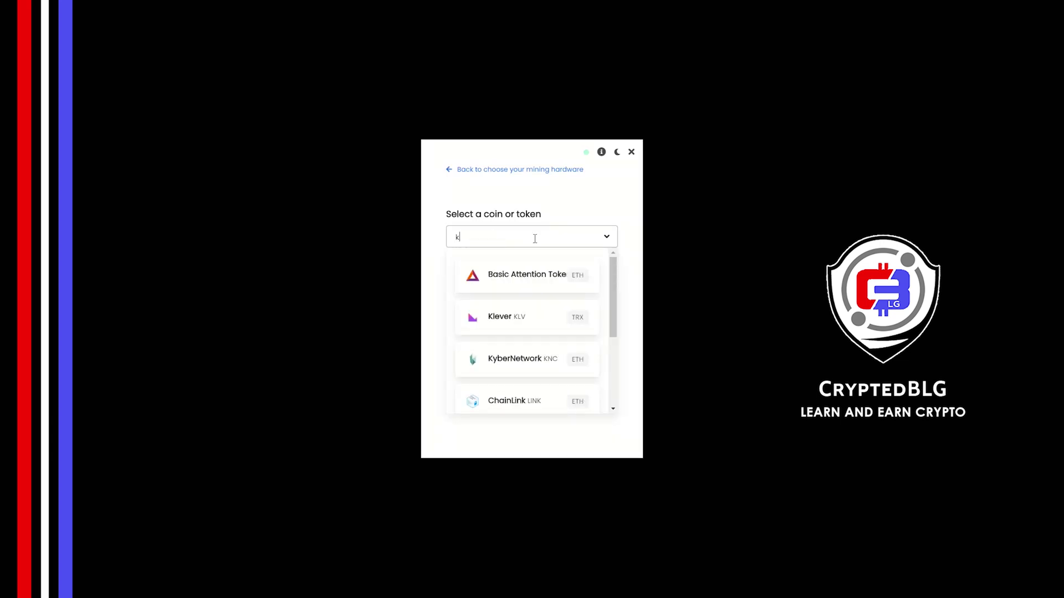
pyautogui.write('l')
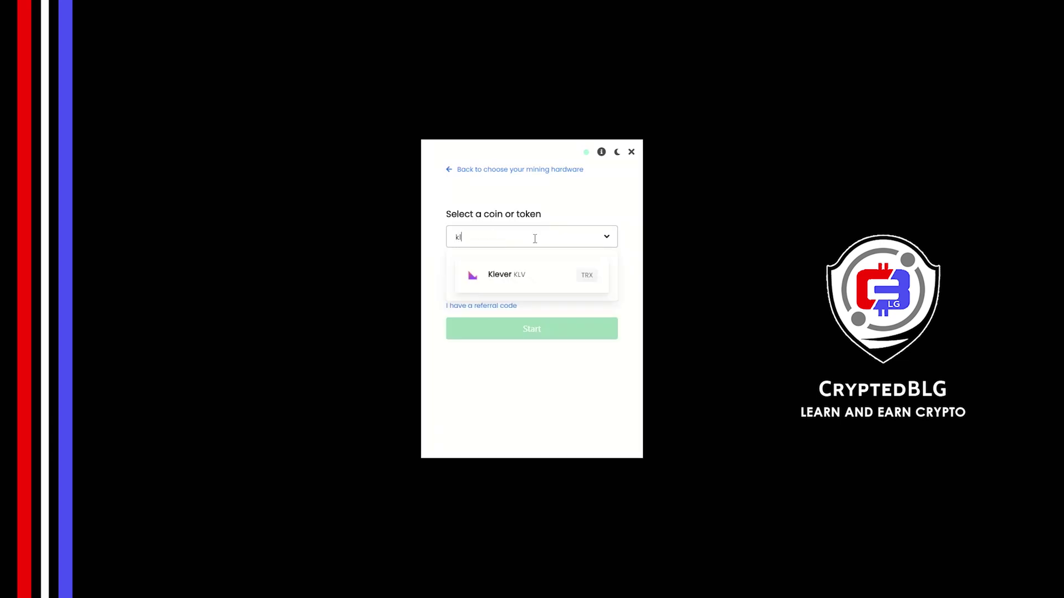
pyautogui.click(533, 274)
pyautogui.click(527, 279)
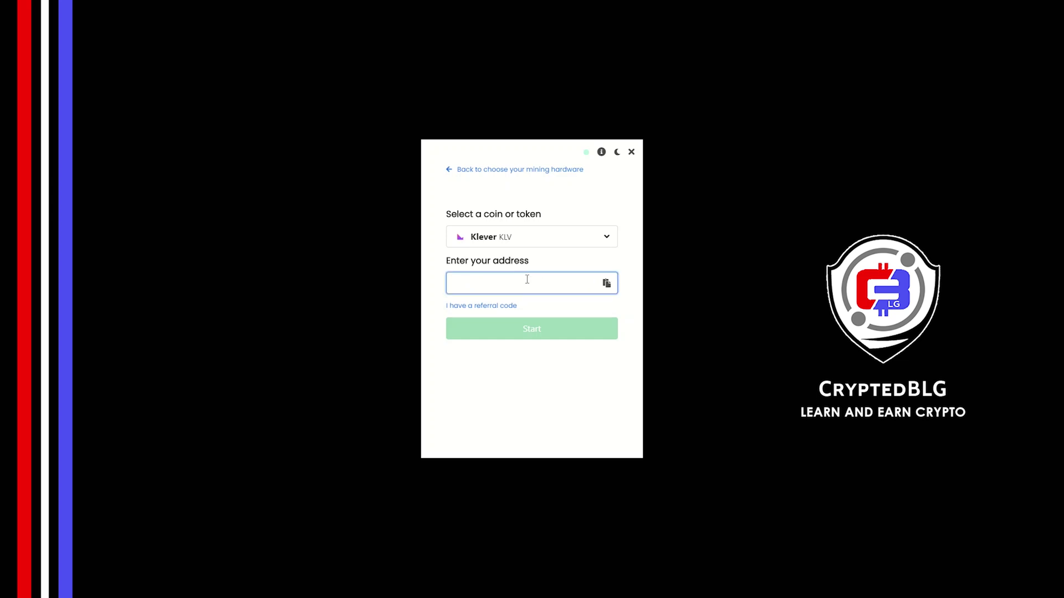
pyautogui.hotkey('ctrl', 'v')
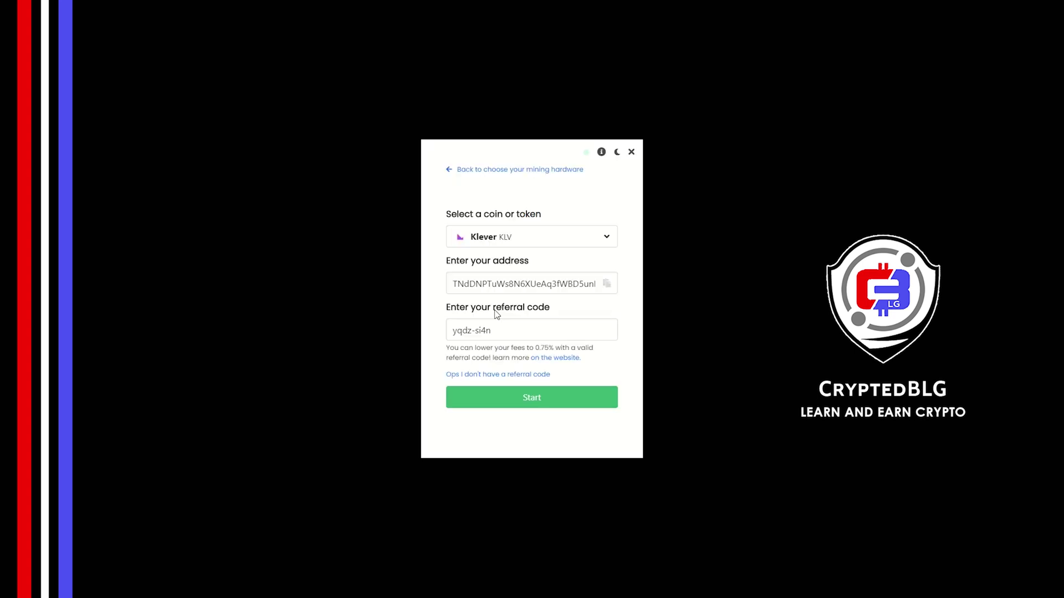
pyautogui.click(515, 399)
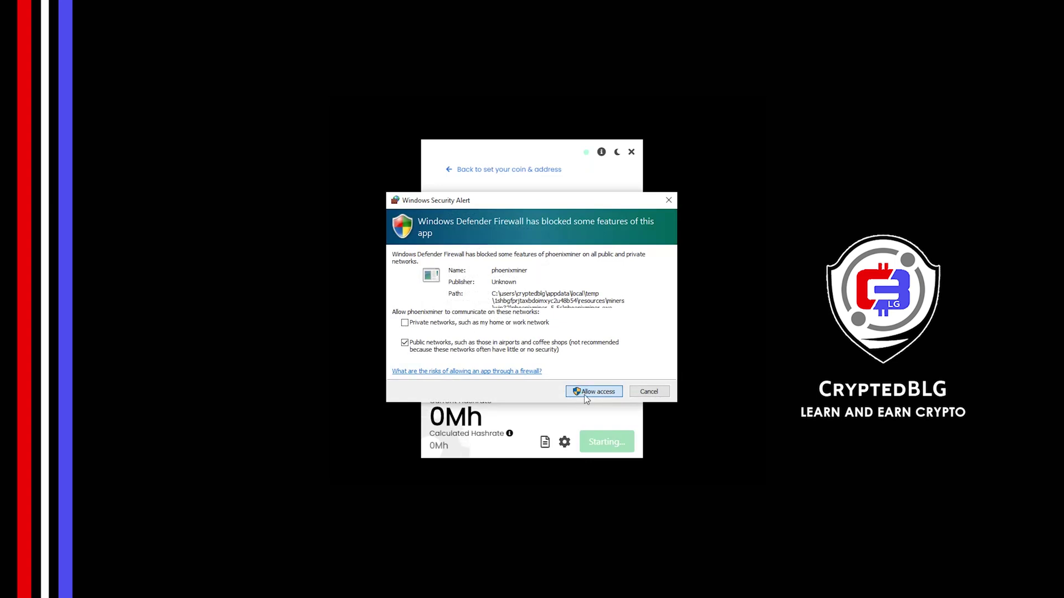
# Allow the miner through the Windows firewall and bring up its settings.
pyautogui.click(585, 393)
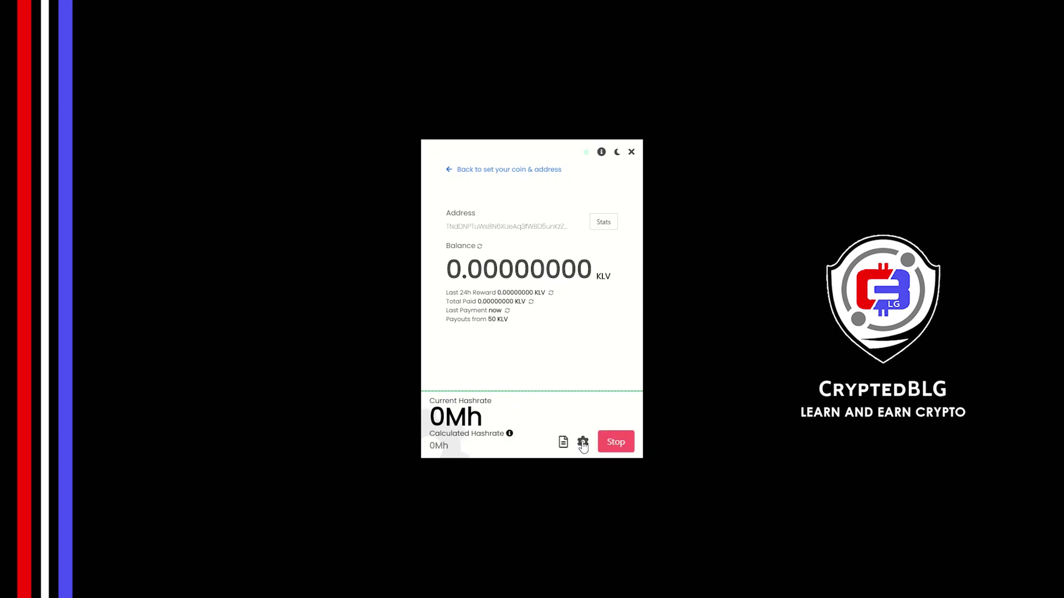
pyautogui.click(582, 442)
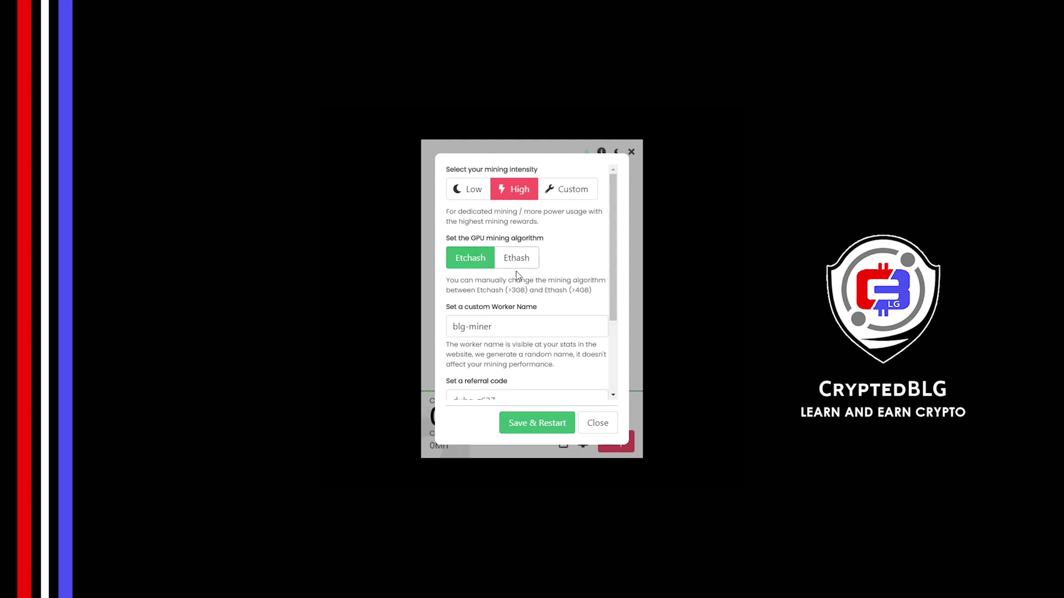
# Keep worker name blg-miner with High intensity and Etchash, then Save & Restart.
pyautogui.click(526, 324)
pyautogui.moveTo(526, 325); pyautogui.dragTo(445, 339)
pyautogui.click(509, 350)
pyautogui.scroll(-2, 477, 264)
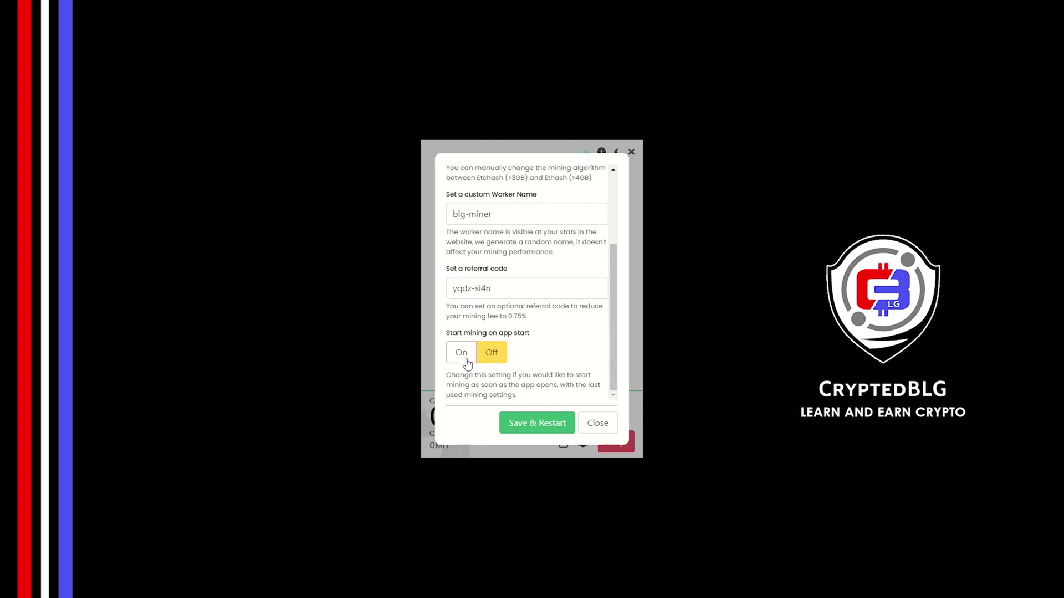
pyautogui.click(519, 426)
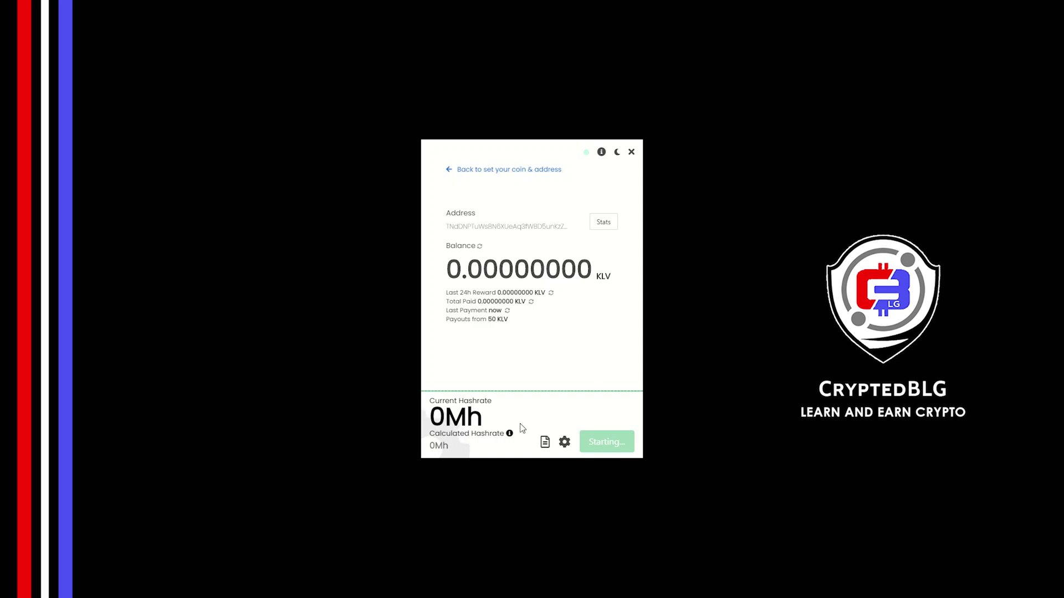
# Open the address's web stats page and review its Payments, Referral Code and Stats tabs.
pyautogui.click(602, 223)
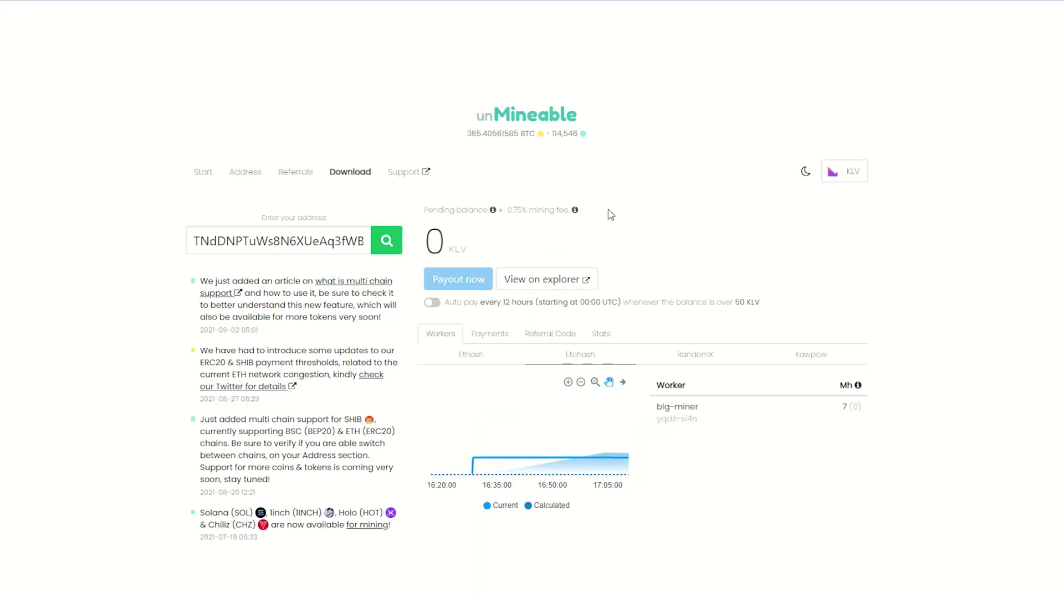
pyautogui.click(499, 335)
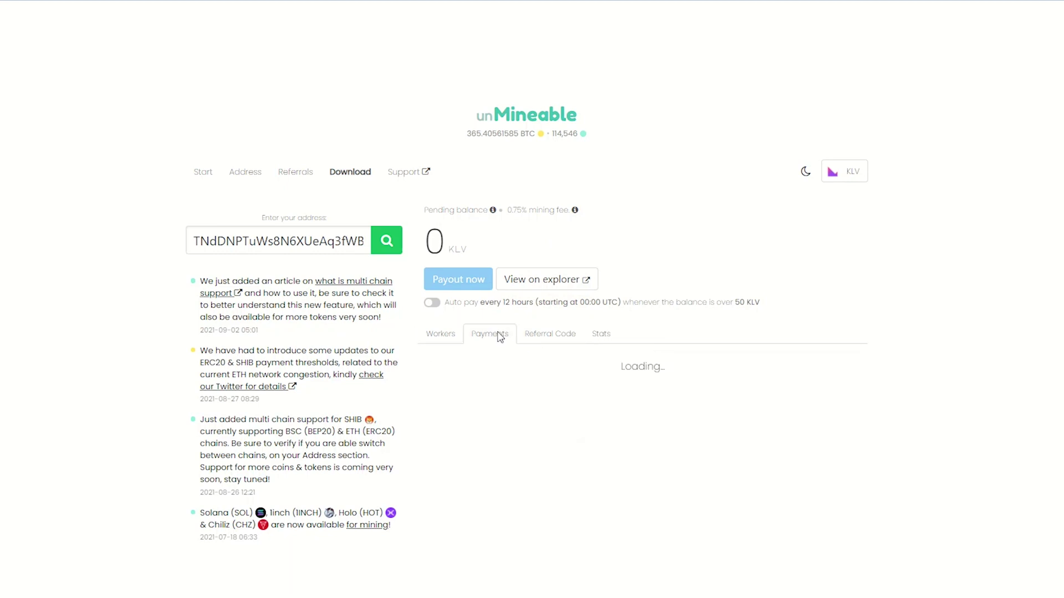
pyautogui.click(536, 335)
pyautogui.click(599, 334)
pyautogui.scroll(-1, 603, 338)
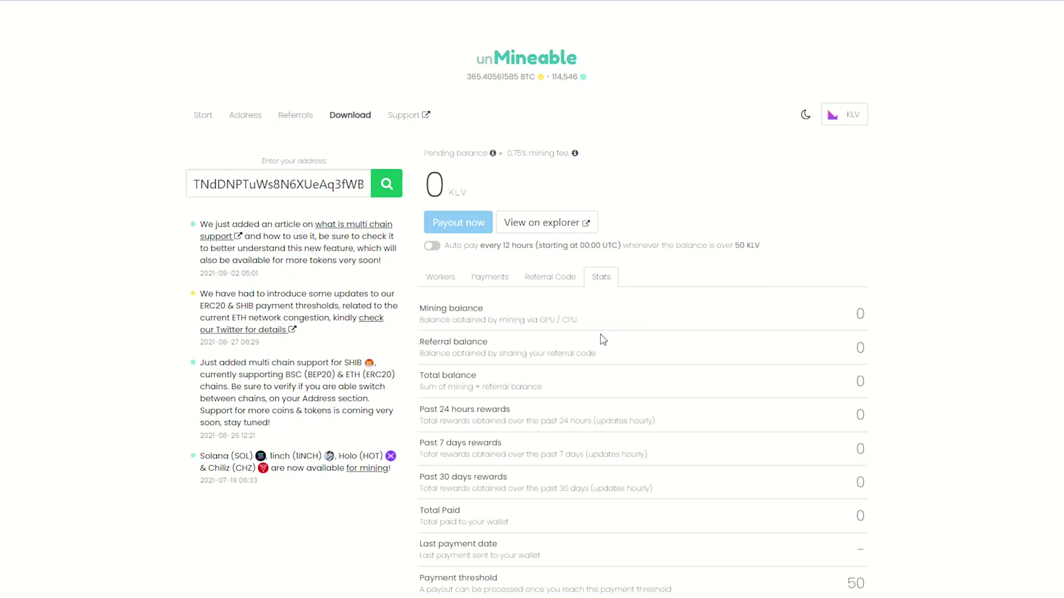